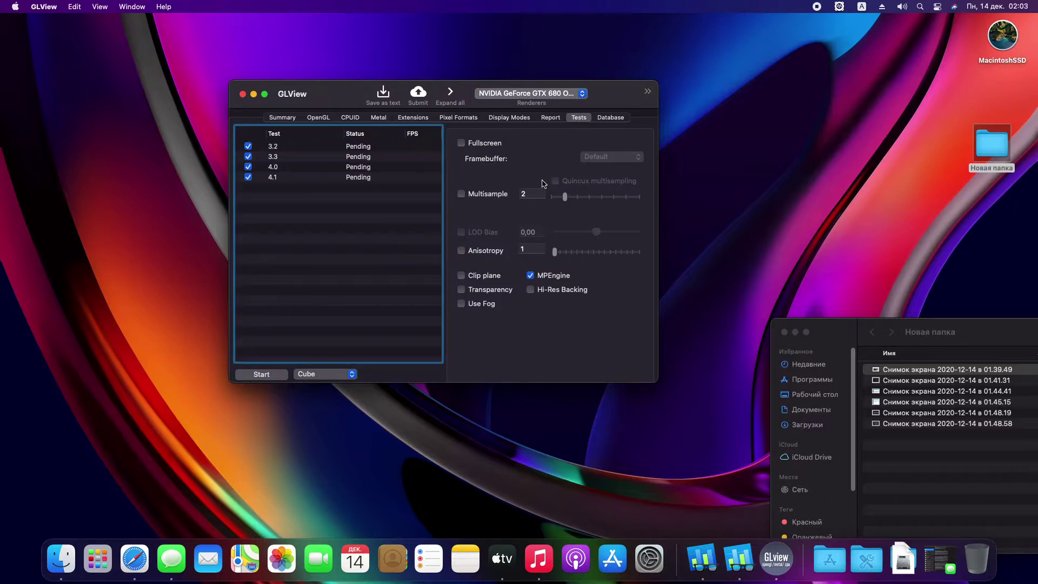
Step: Run the Multiples Cube tests in fullscreen with multisample 8, anisotropy 16, Hi-Res Backing and fog enabled
left_click(482, 144)
left_click(483, 194)
left_click(487, 252)
left_click_drag(567, 198, 666, 198)
left_click_drag(555, 253, 667, 250)
left_click(532, 291)
left_click(474, 305)
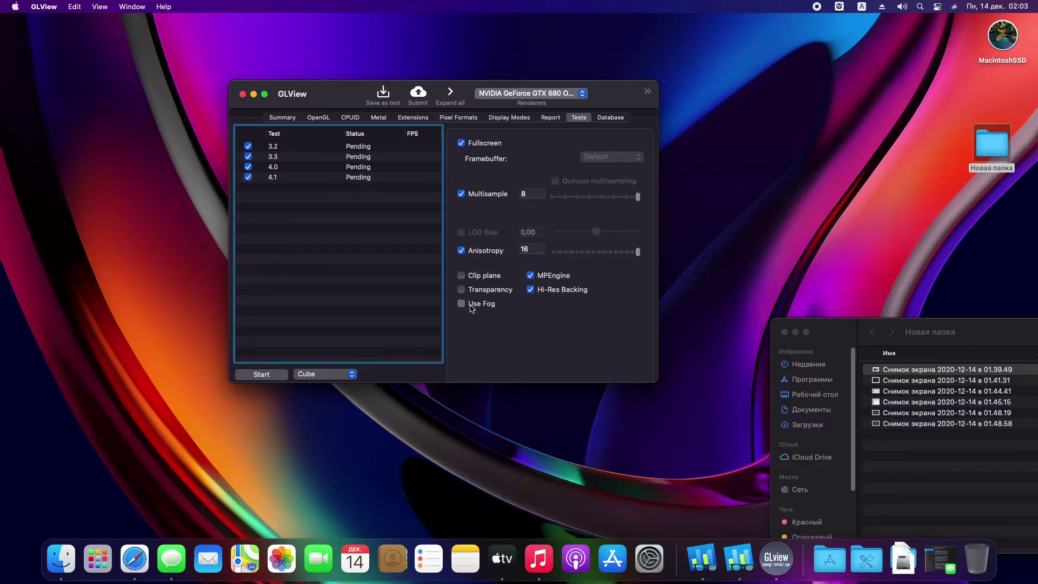
left_click(340, 374)
left_click(266, 378)
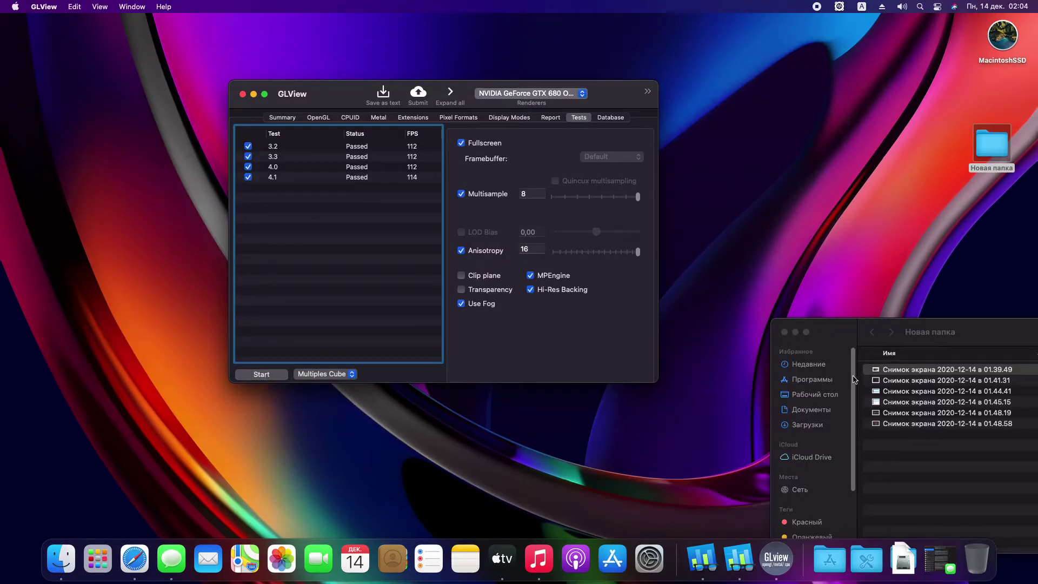
Step: Preview the screenshot 2020-12-14 в 01.41.31 in Новая папка to compare its FPS results, and close the preview
left_click(935, 334)
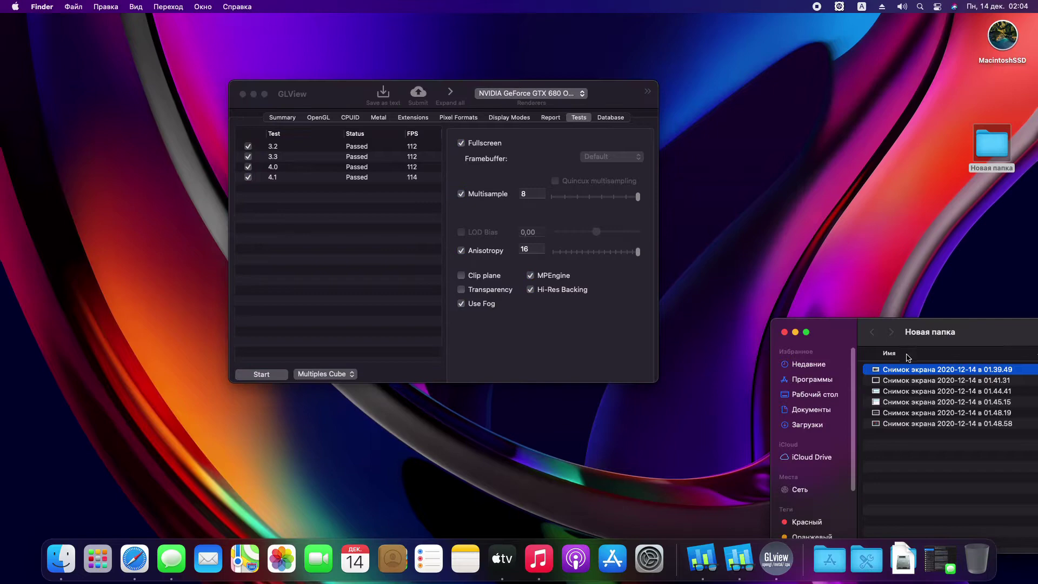
left_click(894, 382)
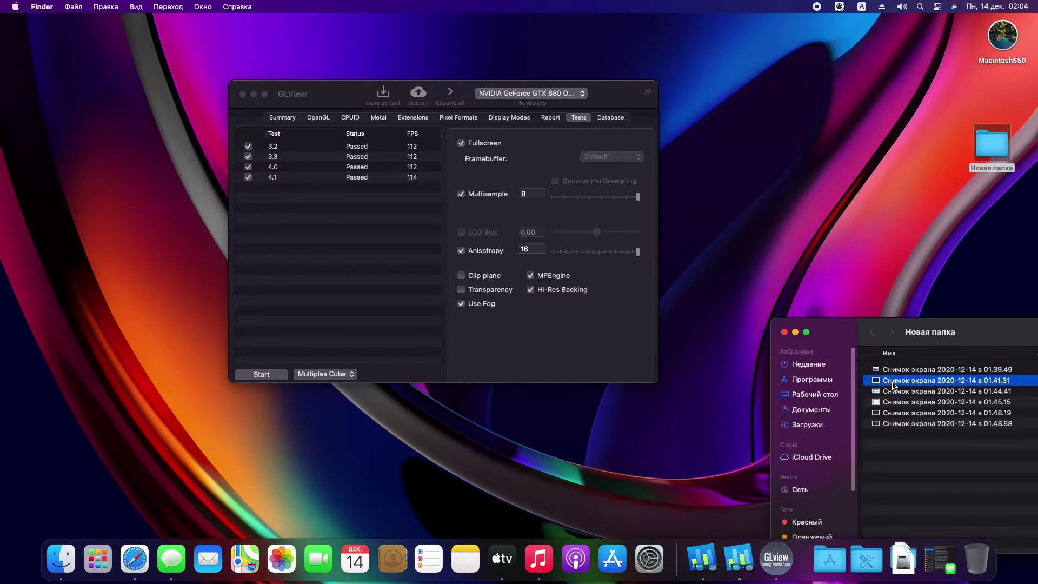
key("space")
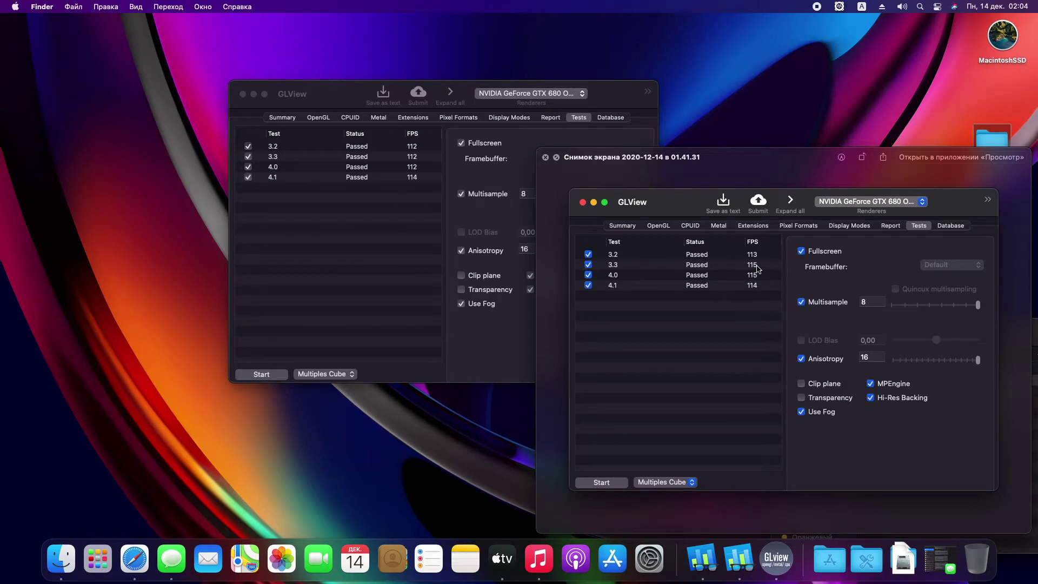
left_click(545, 158)
Step: Close the GLView window and move the Новая папка window fully into view on the desktop
left_click(396, 208)
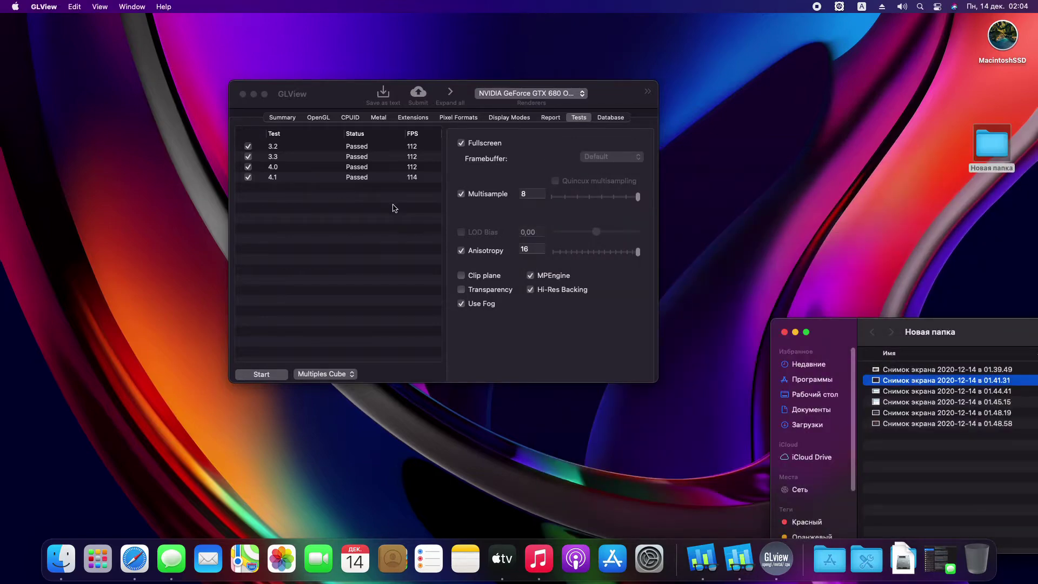
left_click(244, 95)
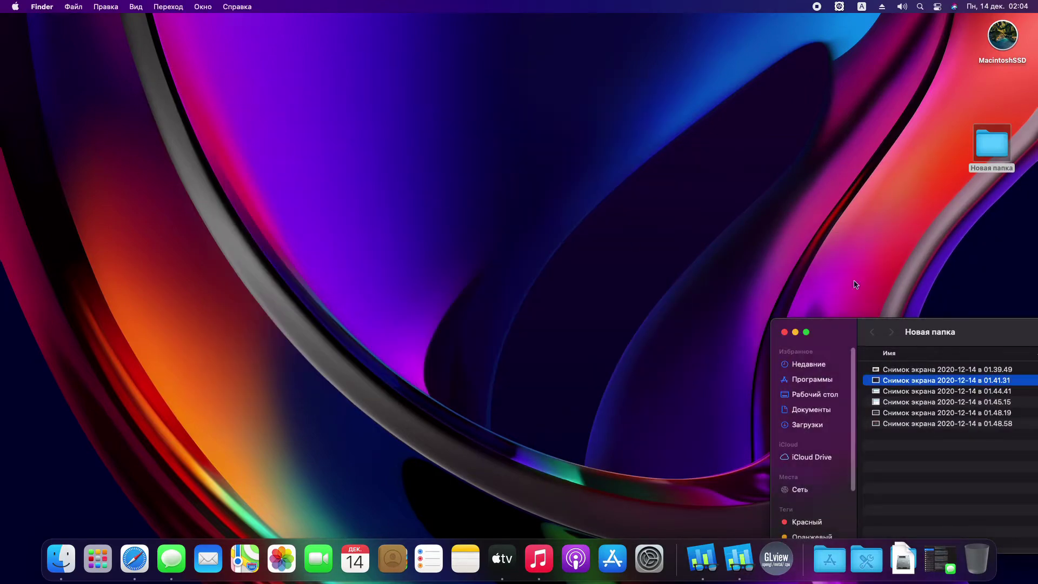
left_click_drag(955, 330, 713, 274)
left_click(48, 473)
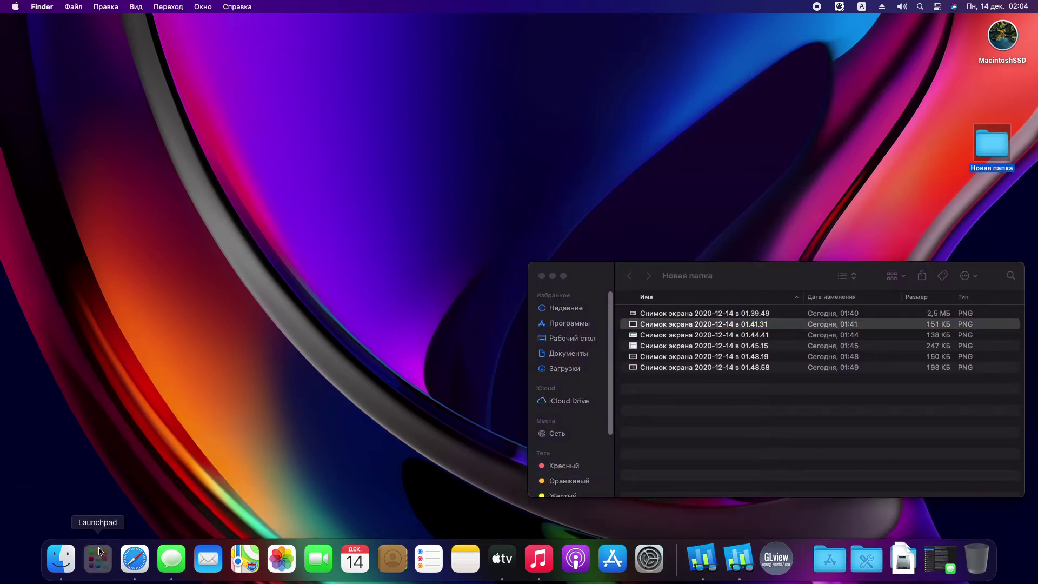
Step: Try to open Geekbench 5 from Launchpad
left_click(99, 551)
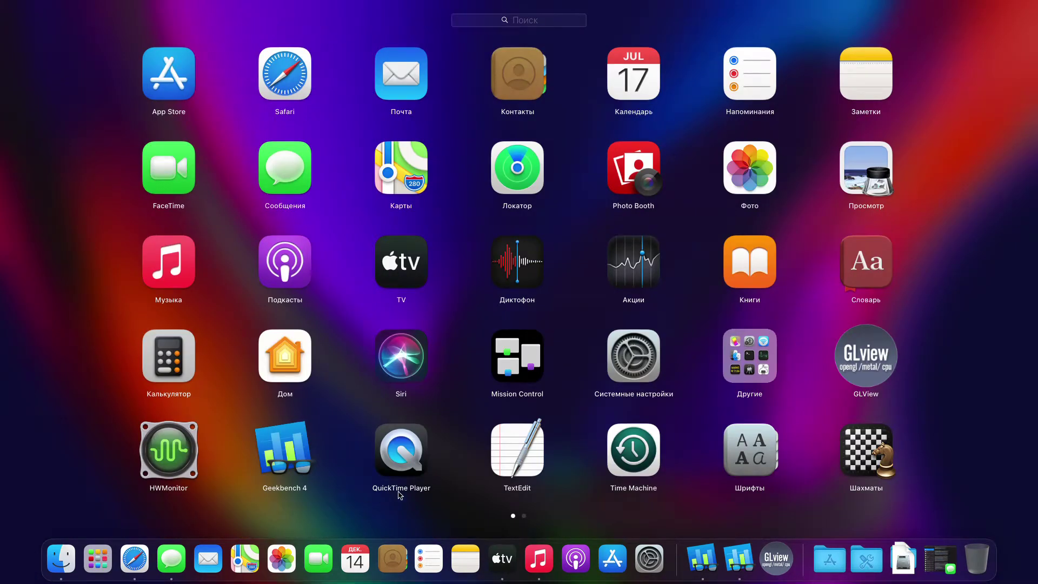
scroll(397, 490, "down", 2)
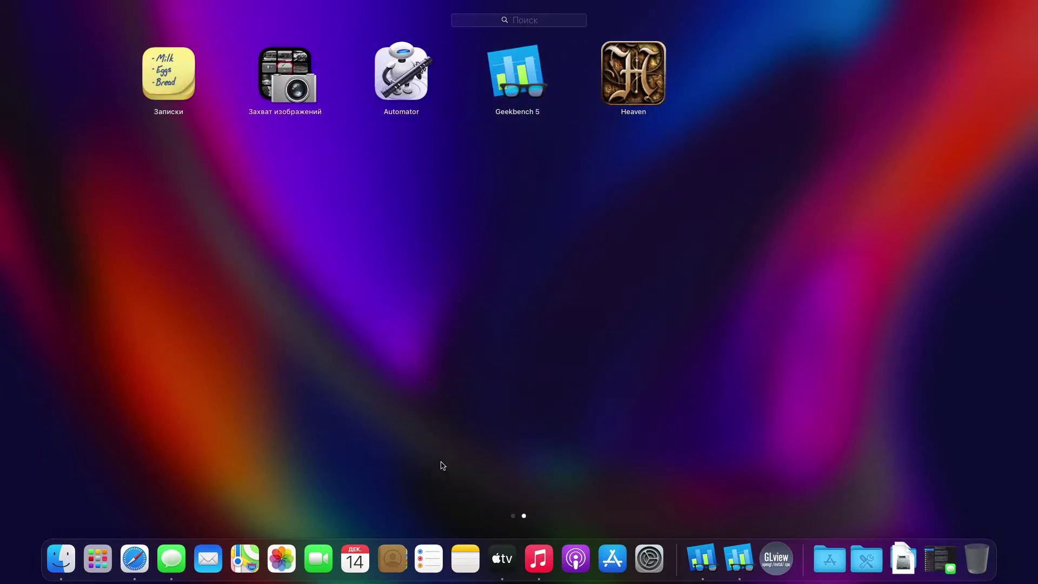
scroll(436, 448, "up", 2)
scroll(405, 444, "down", 2)
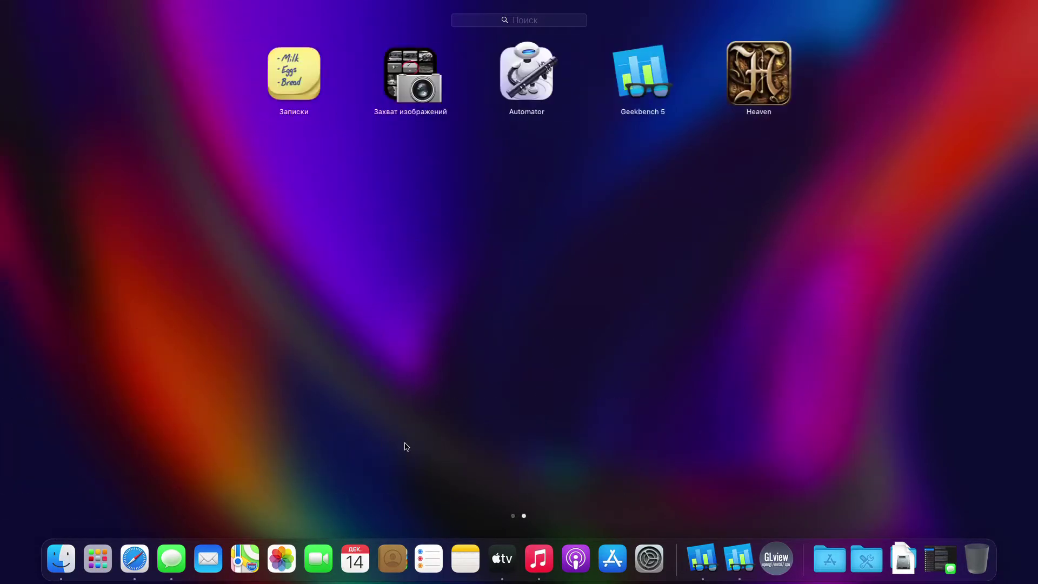
left_click(518, 83)
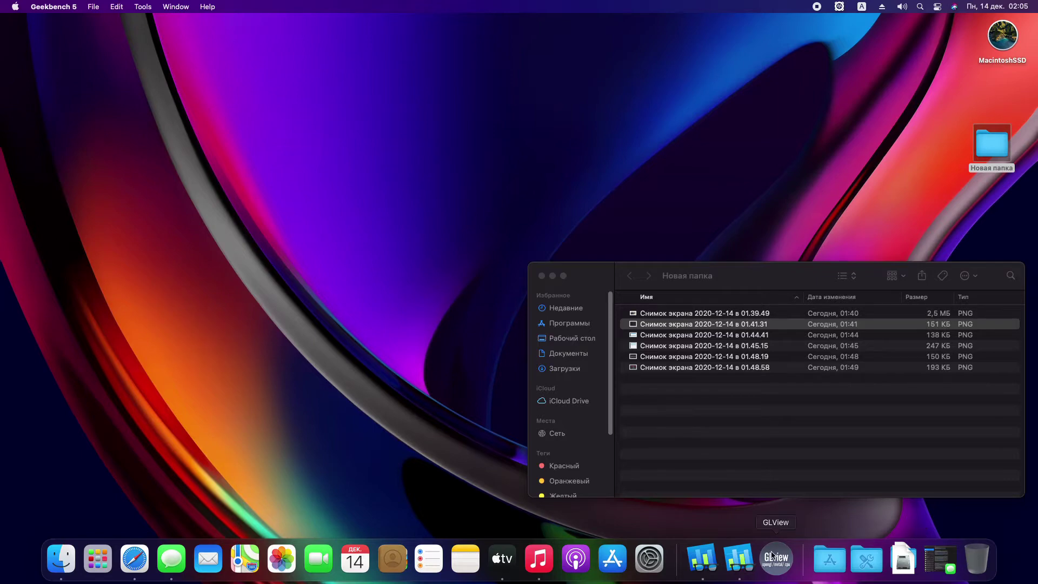
Step: Quit both running Geekbench applications
right_click(742, 560)
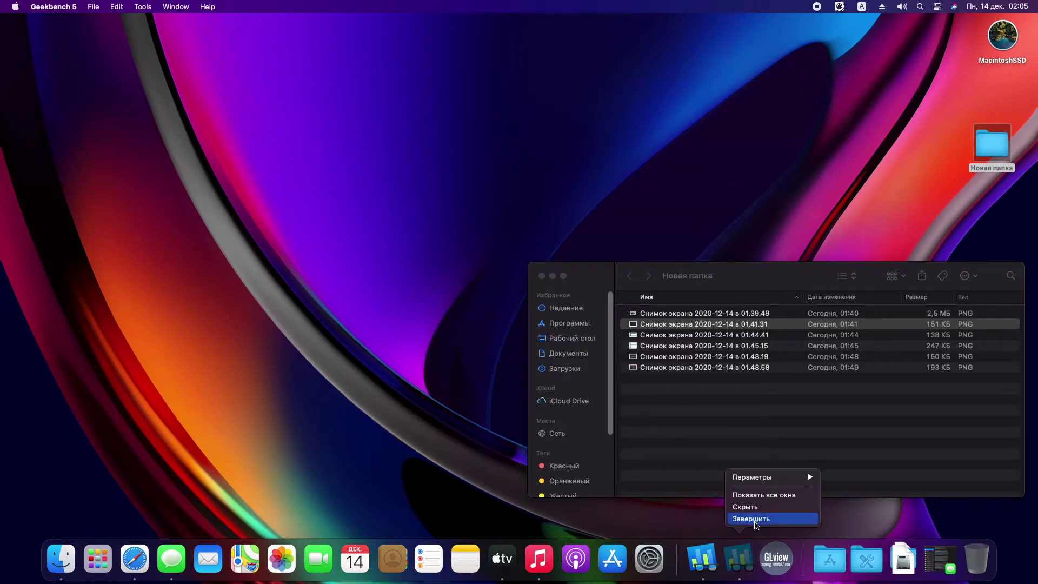
left_click(755, 520)
right_click(717, 564)
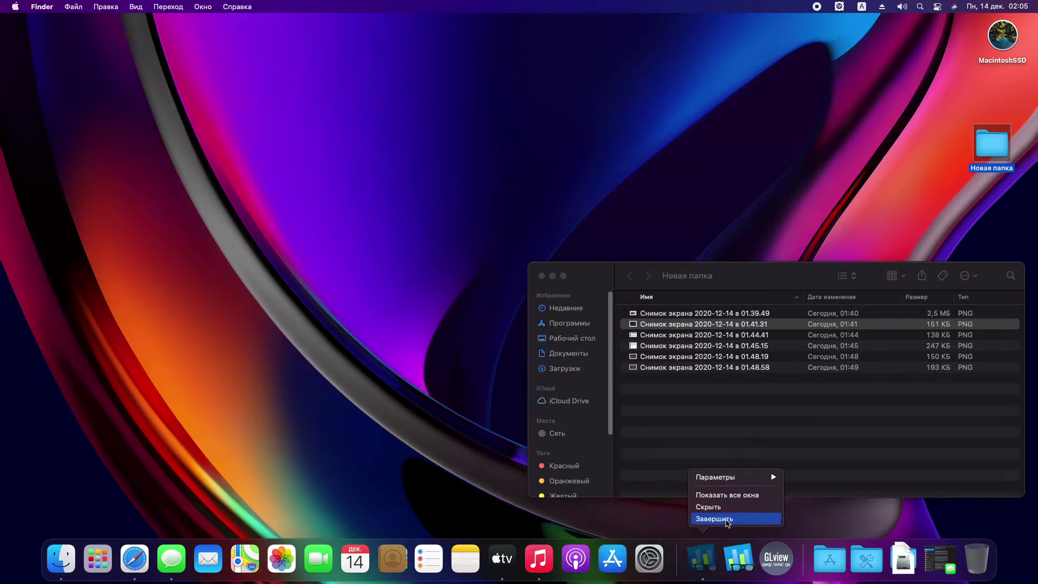
left_click(728, 522)
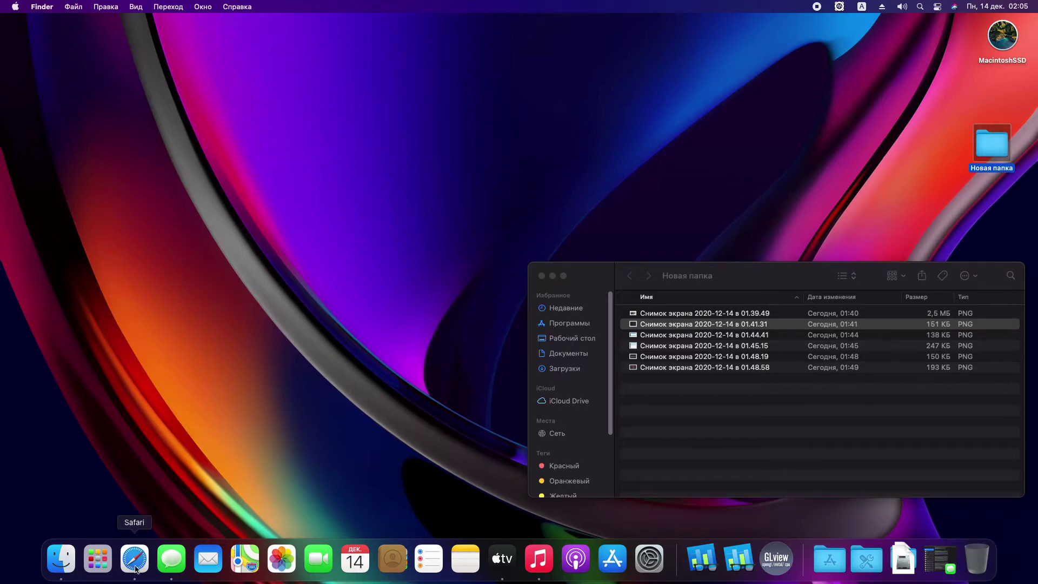
Step: Relaunch Geekbench 5 and run the Compute benchmark with the Metal API
left_click(98, 559)
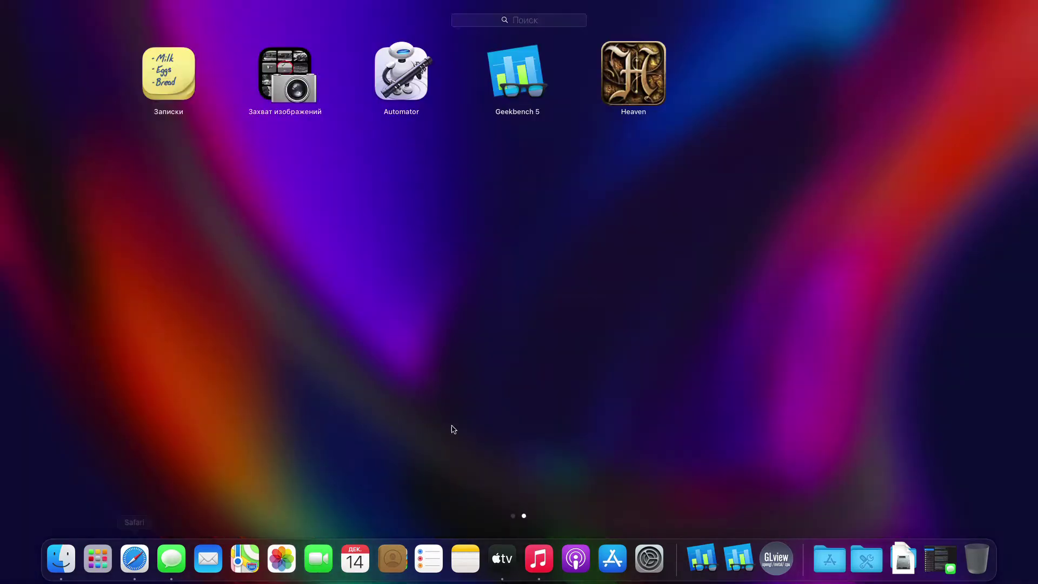
left_click(532, 84)
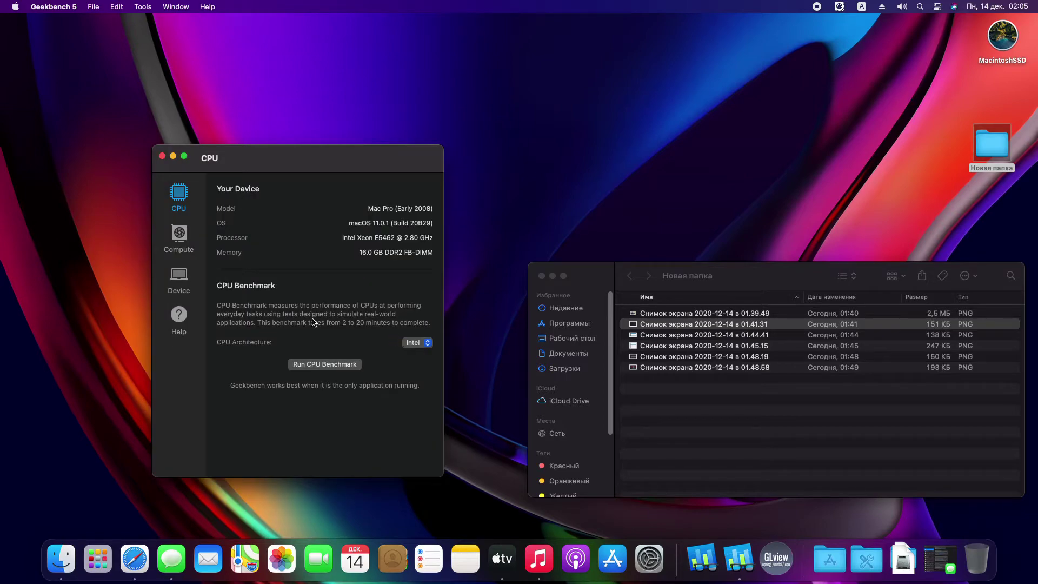
left_click(174, 234)
left_click(425, 298)
left_click(417, 312)
left_click(416, 299)
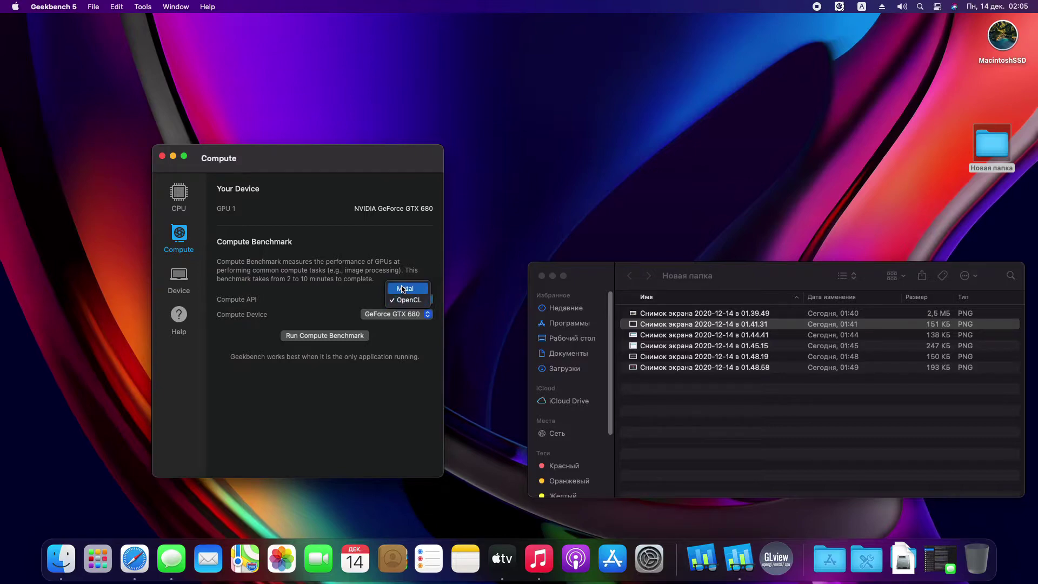
left_click(406, 287)
left_click(339, 336)
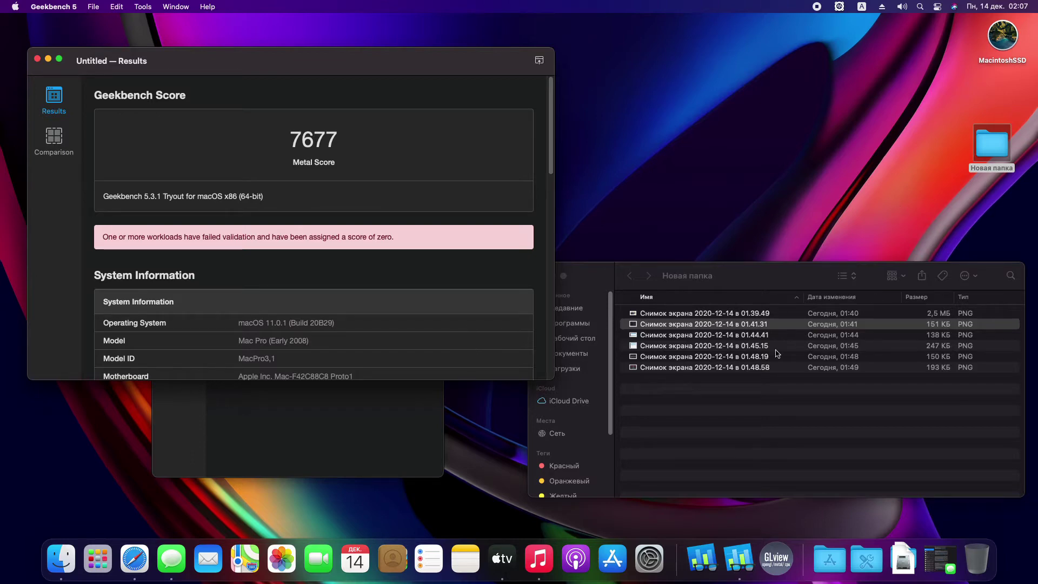
Step: Preview the screenshot 2020-12-14 в 01.48.19 to compare its Geekbench 5 Metal score, and close the preview
left_click(708, 360)
left_click(706, 359)
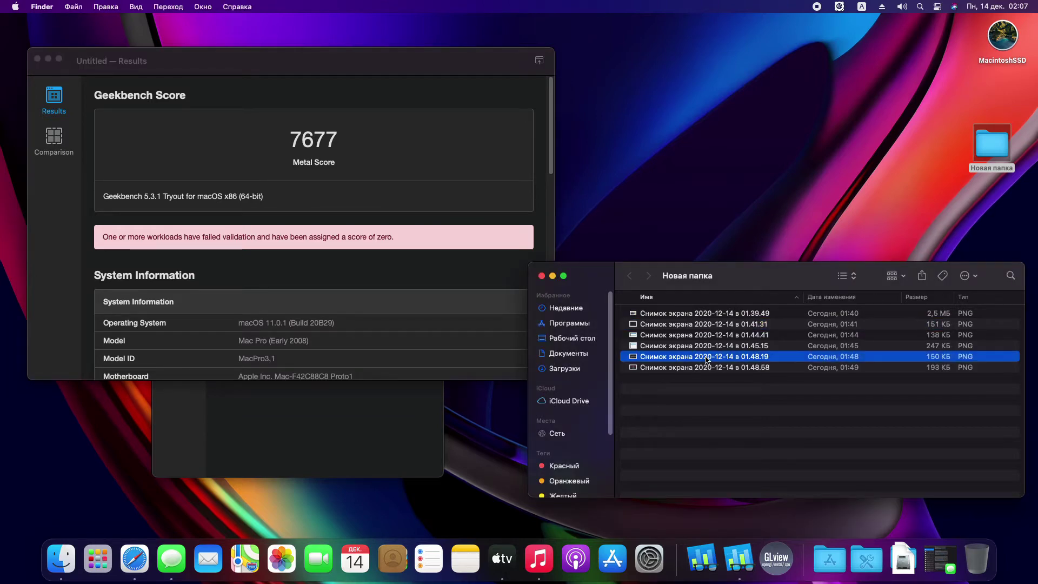
key("space")
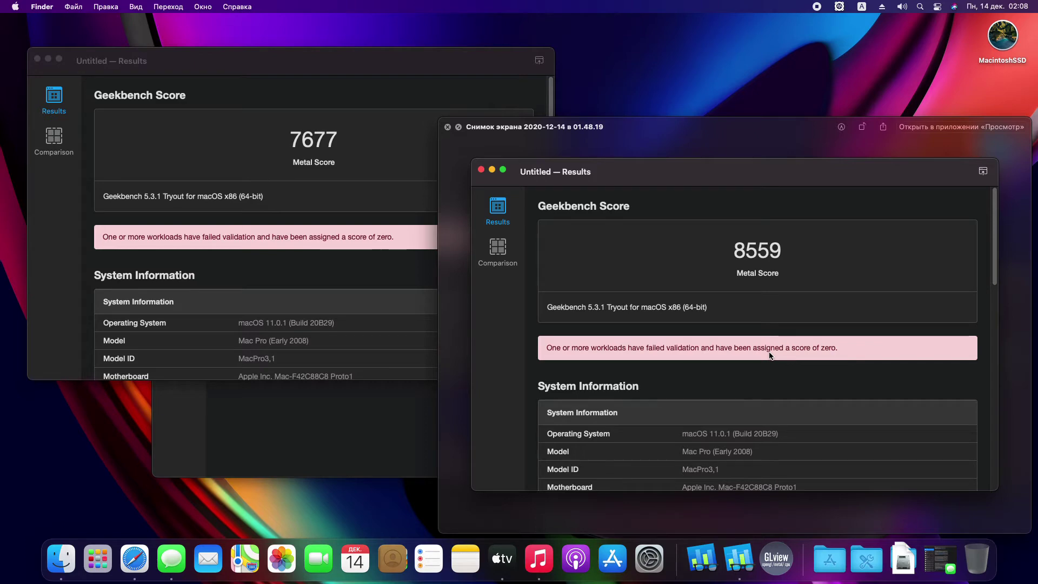
key("space")
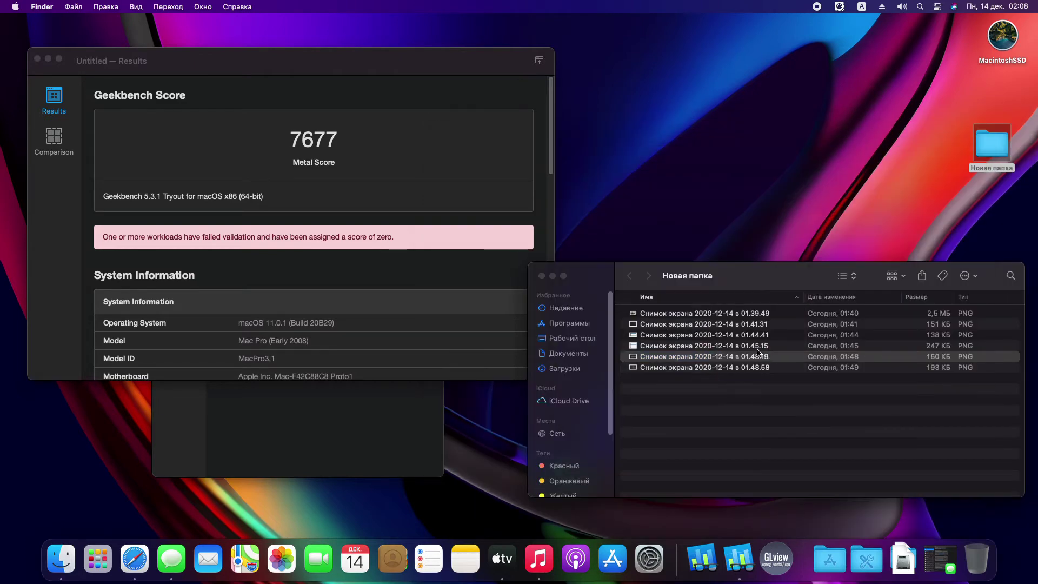
Step: Examine the individual workload scores under Metal Performance in the Geekbench 5 results, including Histogram Equalization
scroll(303, 275, "down", 10)
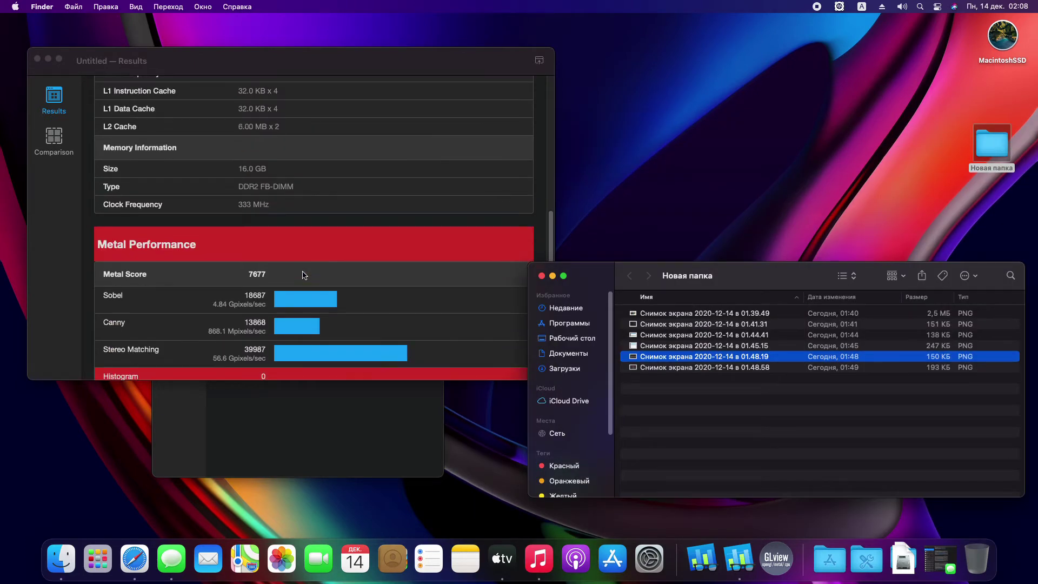
scroll(303, 273, "down", 5)
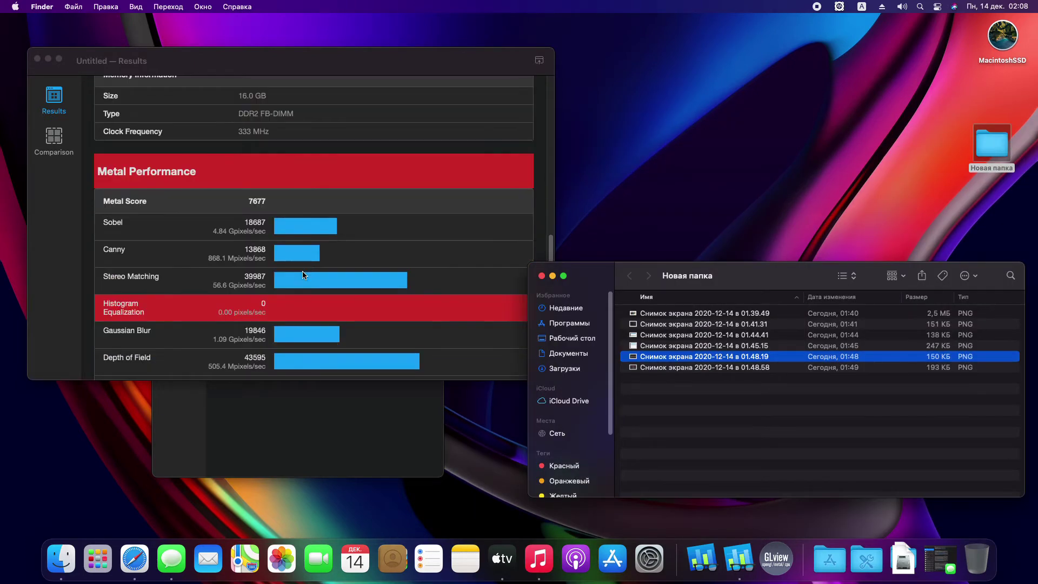
left_click(106, 307)
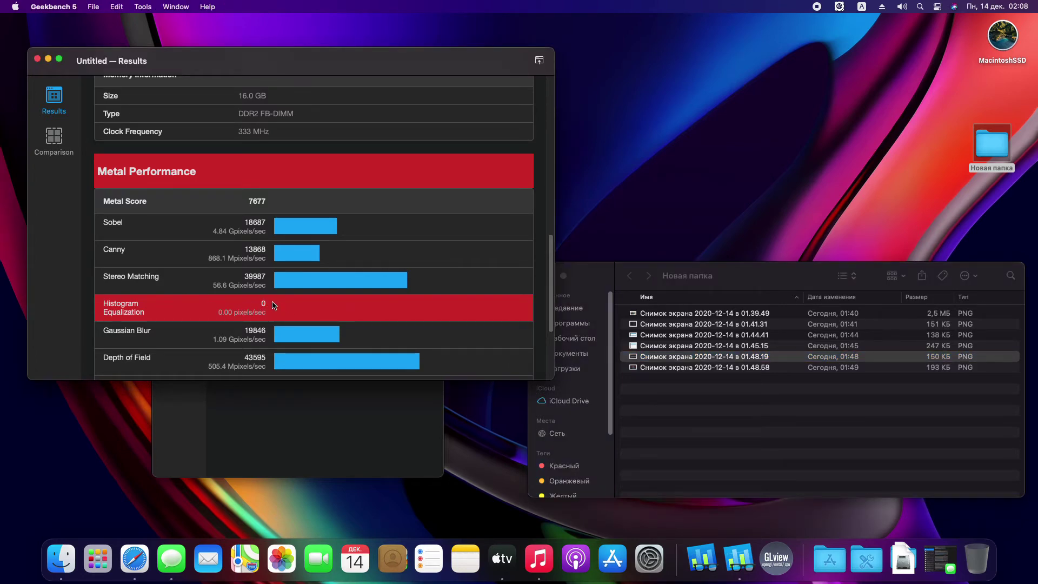
Step: Close the Geekbench 5 results and main windows and switch to Geekbench 4
left_click(38, 61)
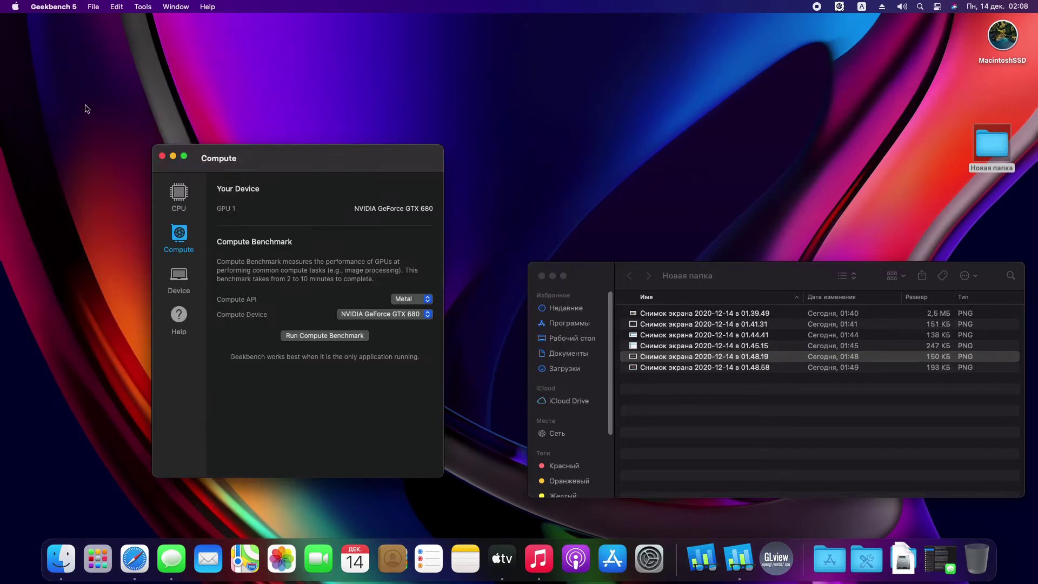
left_click(162, 156)
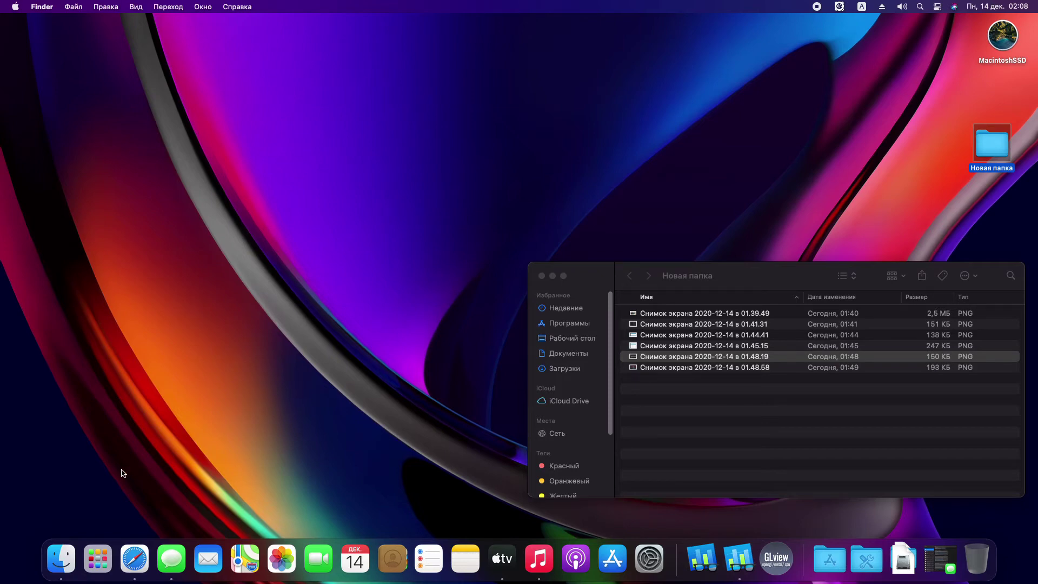
left_click(101, 559)
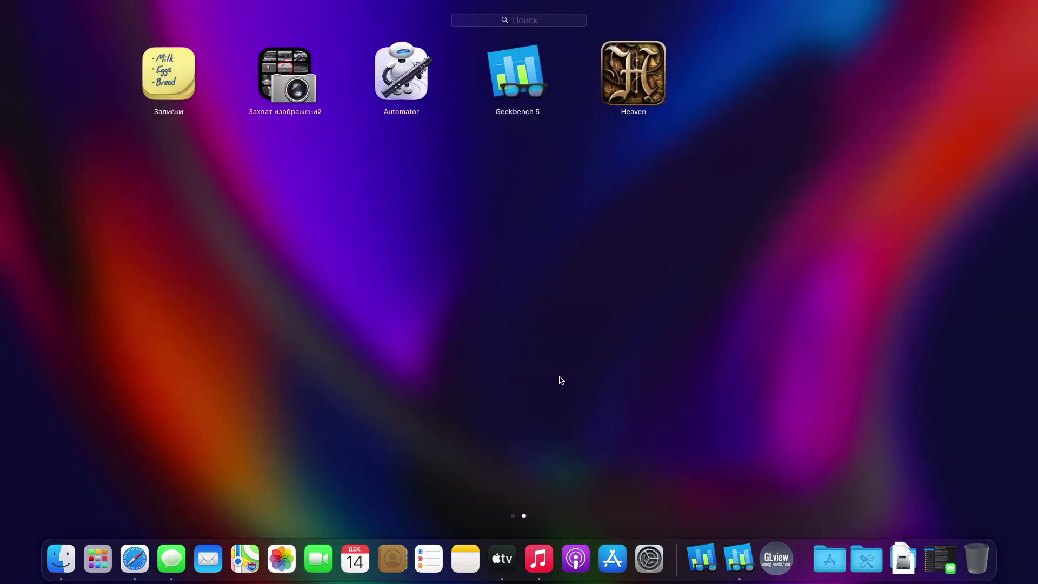
scroll(440, 394, "up", 2)
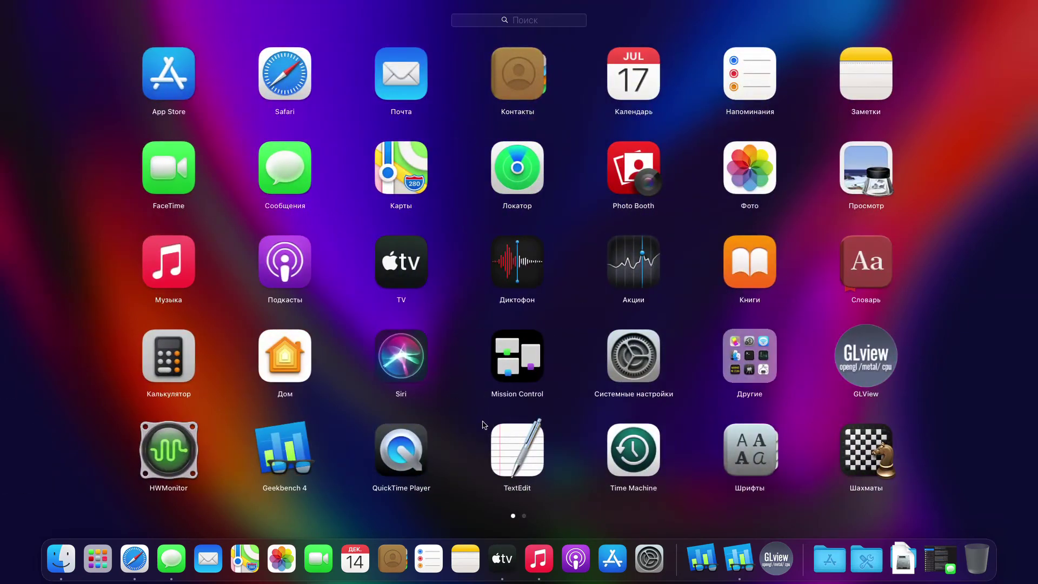
left_click(287, 454)
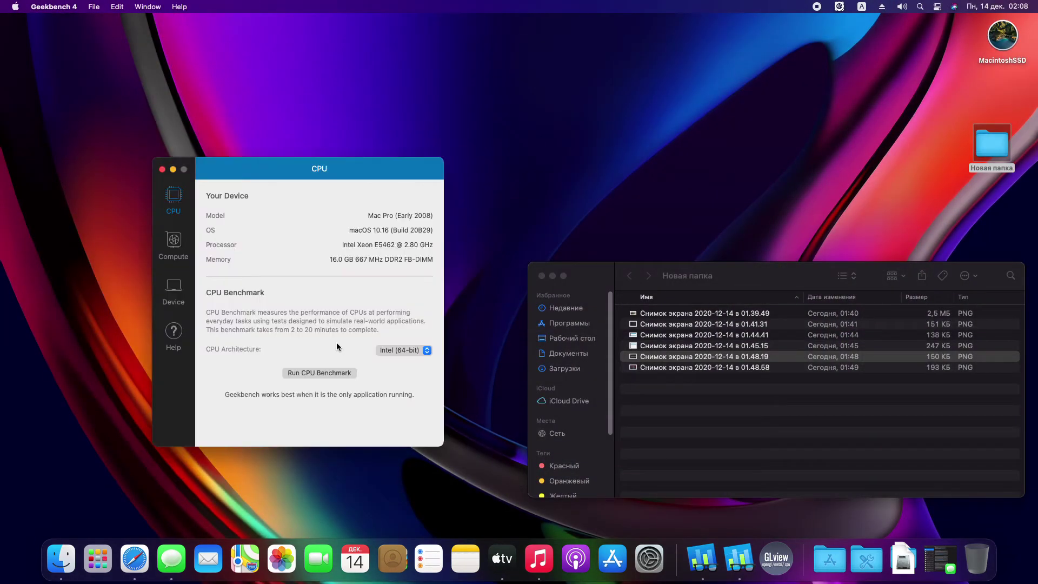
Step: Run the Geekbench 4 Compute benchmark with the Metal API
left_click(173, 242)
left_click(426, 306)
left_click(409, 298)
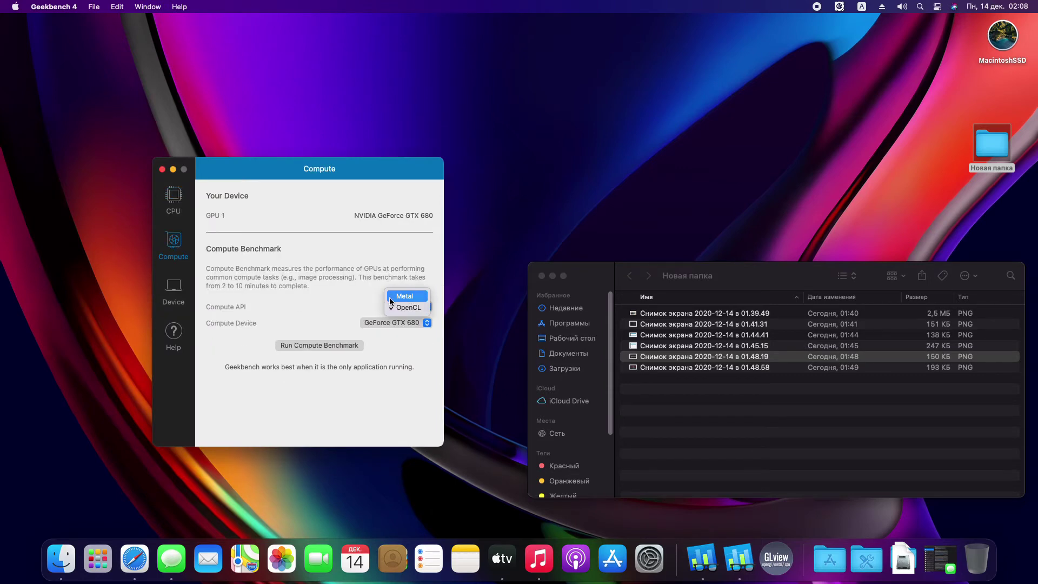
left_click(312, 345)
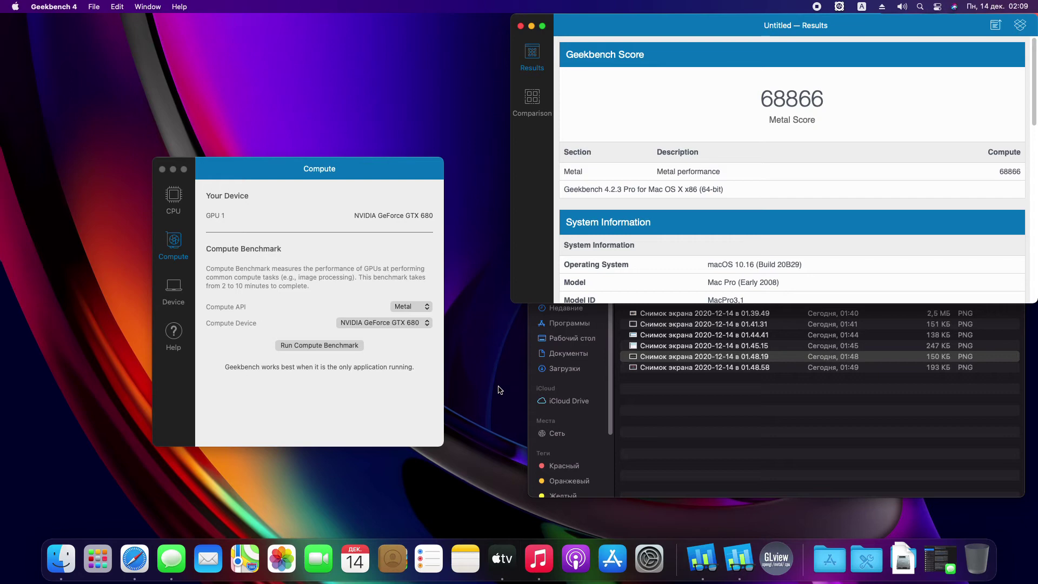
Step: Move the results window clear of the file list and preview the screenshot 2020-12-14 в 01.44.41 to compare Metal scores
left_click_drag(749, 29, 303, 85)
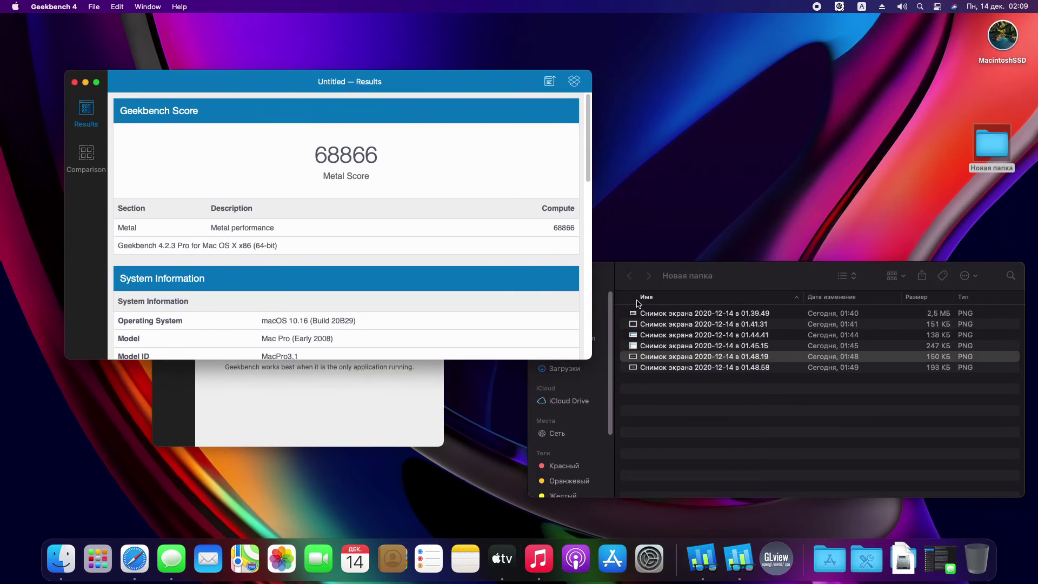
left_click(753, 374)
left_click(715, 339)
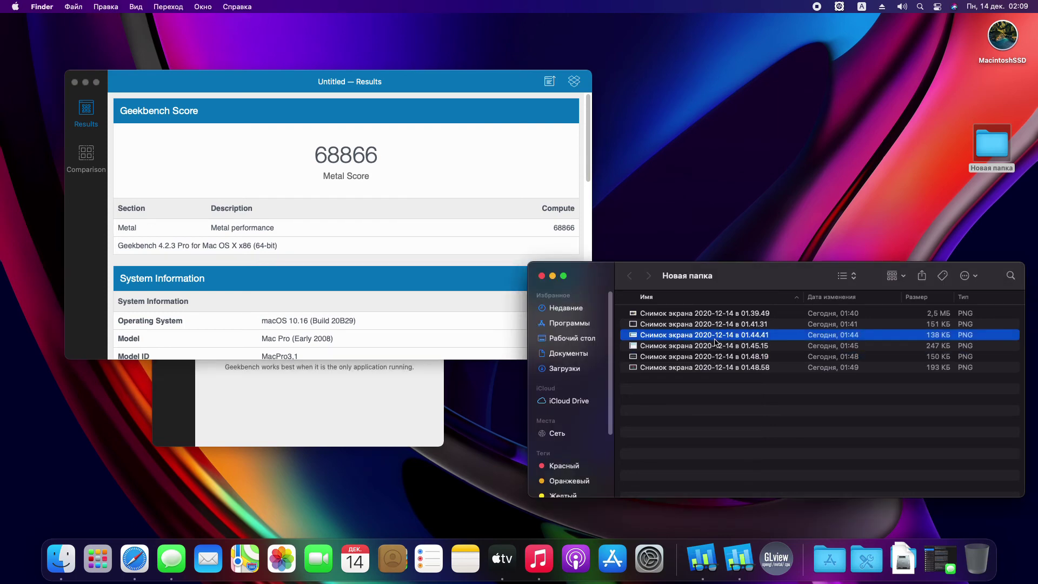
key("space")
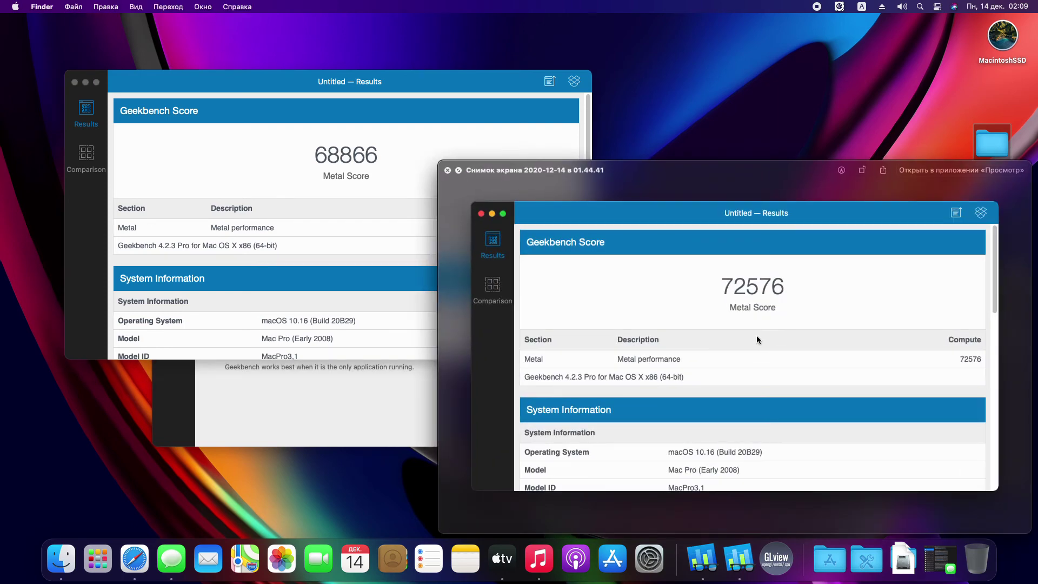
Step: Preview the screenshot 2020-12-14 в 01.45.15 and compare its Metal score with the current Geekbench 4 results
key("space")
left_click(691, 347)
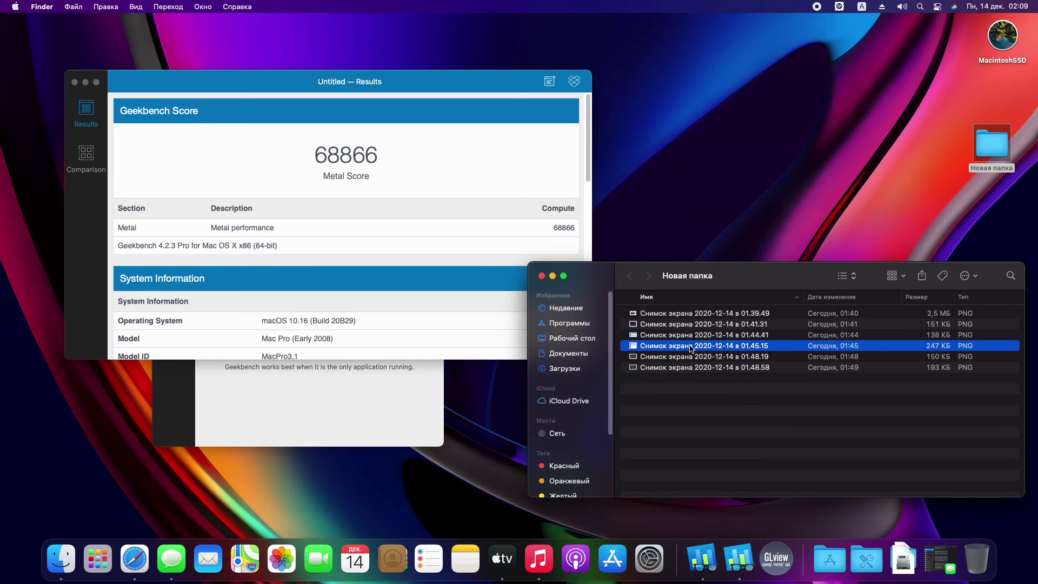
key("space")
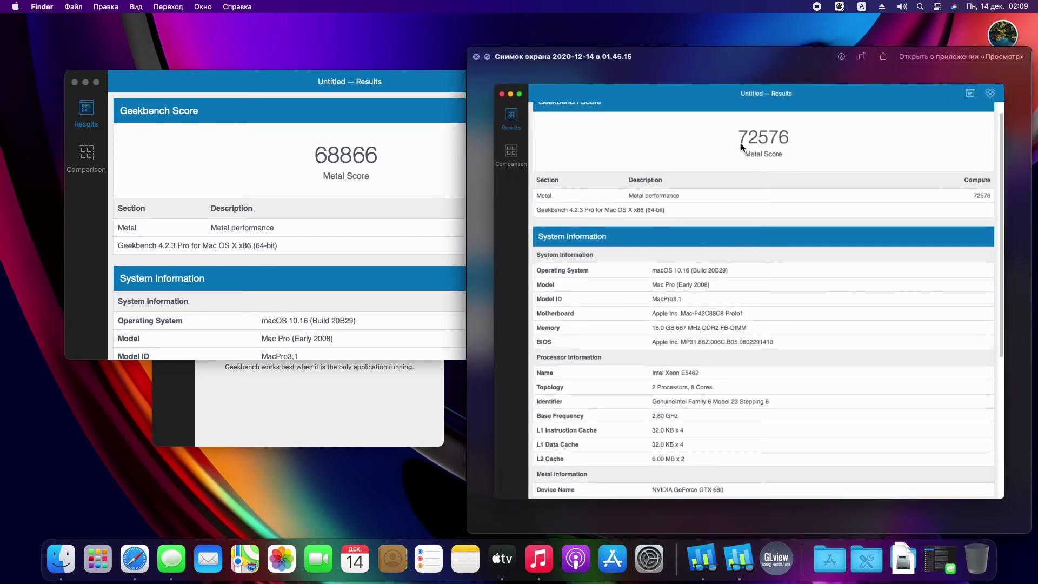
left_click(285, 180)
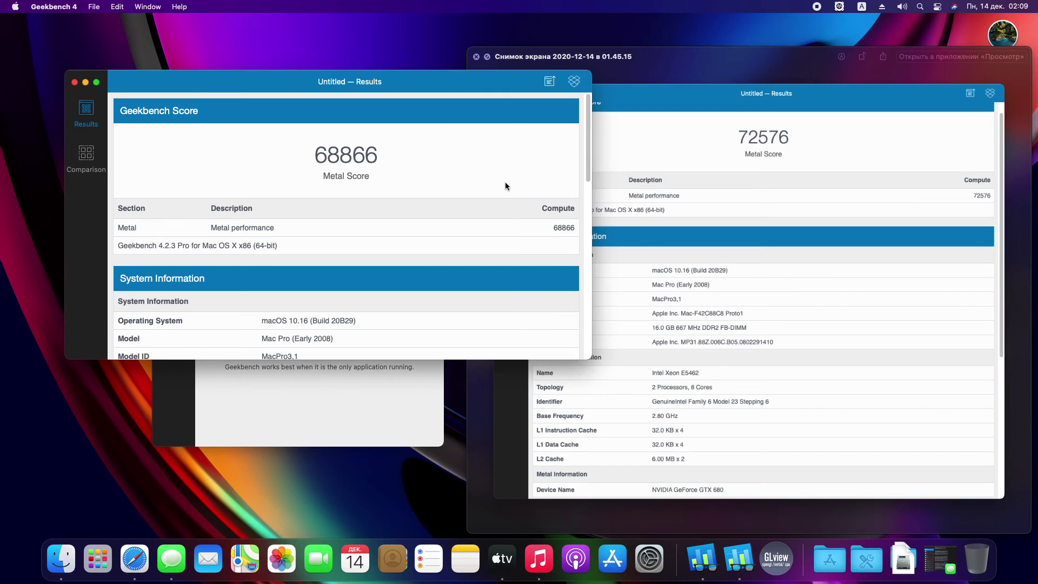
left_click(826, 193)
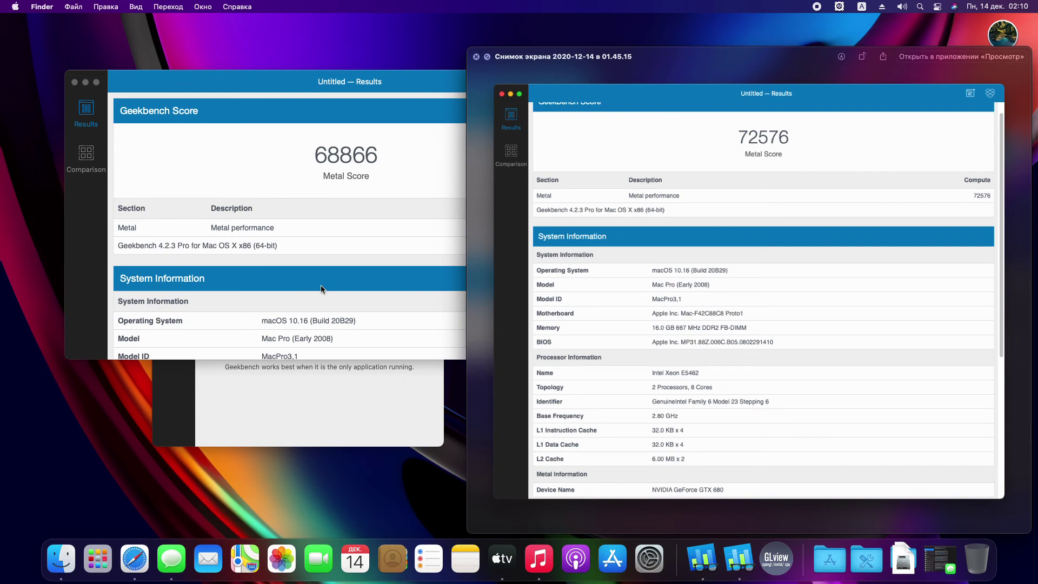
left_click(302, 284)
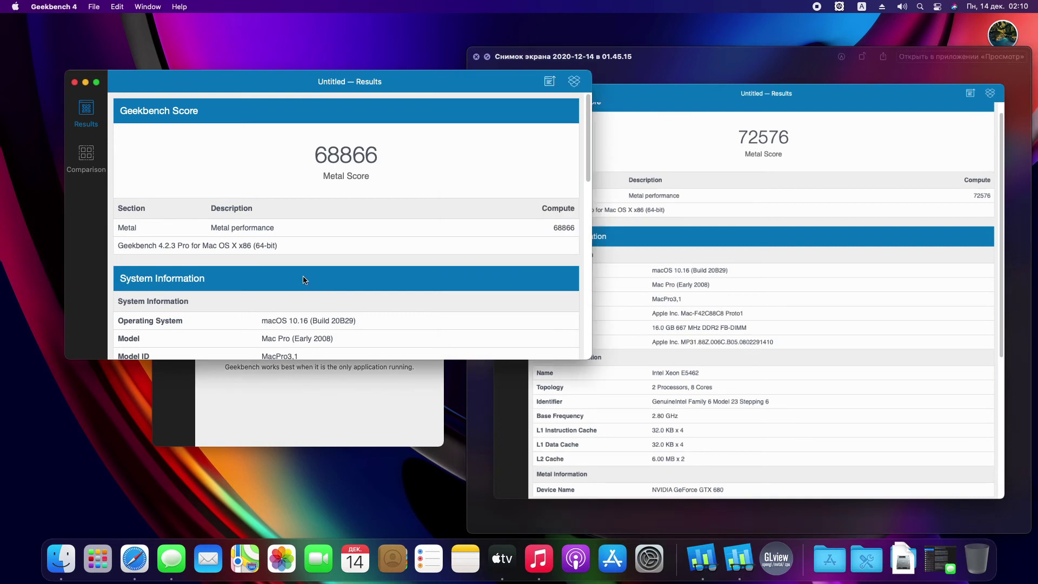
Step: Open the About This Mac overview, check the memory and graphics details, and close it
left_click(19, 51)
left_click(15, 7)
left_click(18, 22)
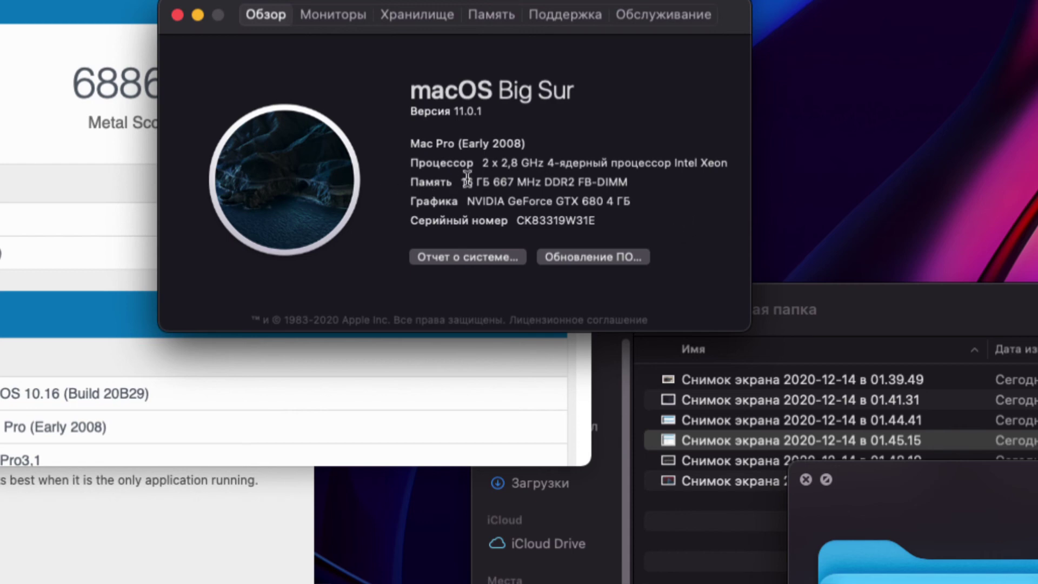
left_click_drag(494, 183, 586, 184)
left_click(601, 183)
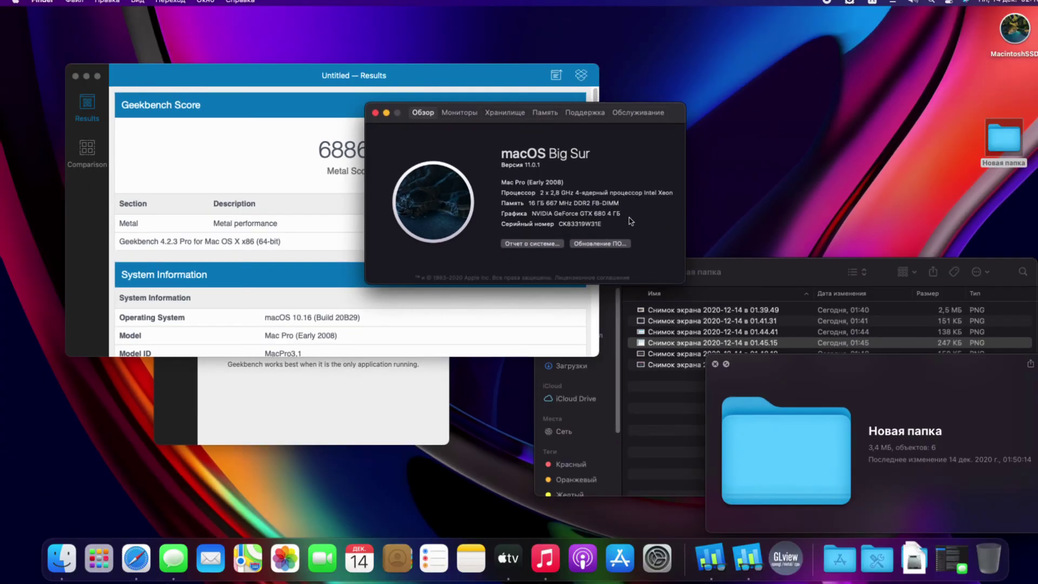
left_click(371, 118)
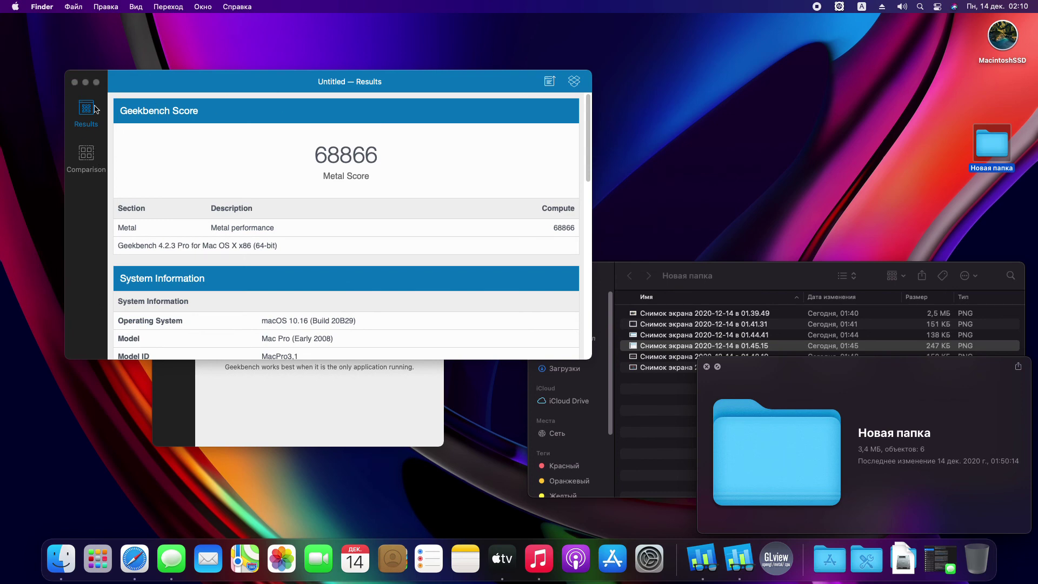
Step: Close the Geekbench 4 results and main windows and return to the screenshot preview in Finder
left_click(86, 154)
left_click(86, 108)
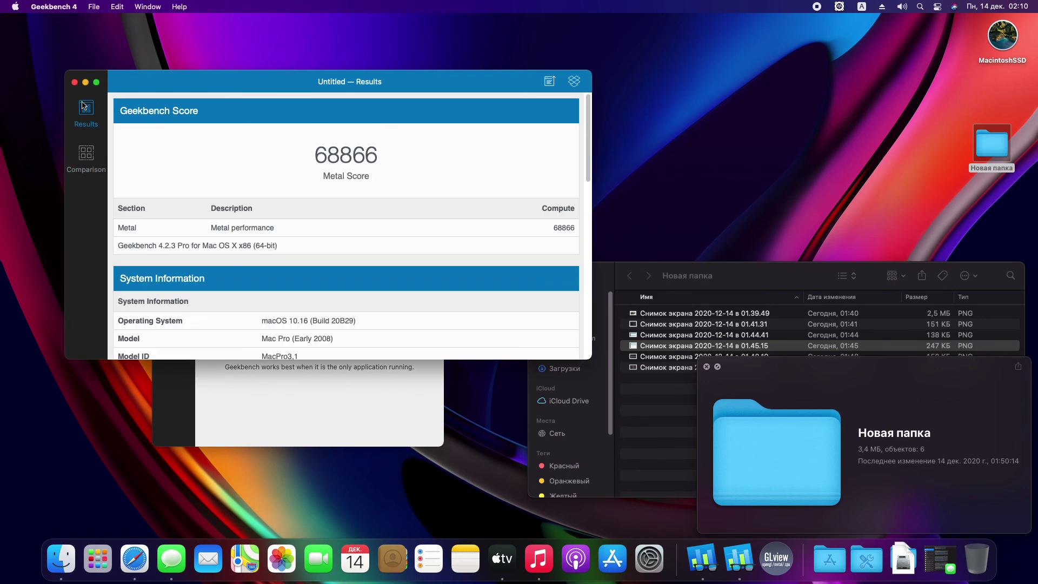
left_click(75, 82)
left_click(178, 199)
left_click(162, 169)
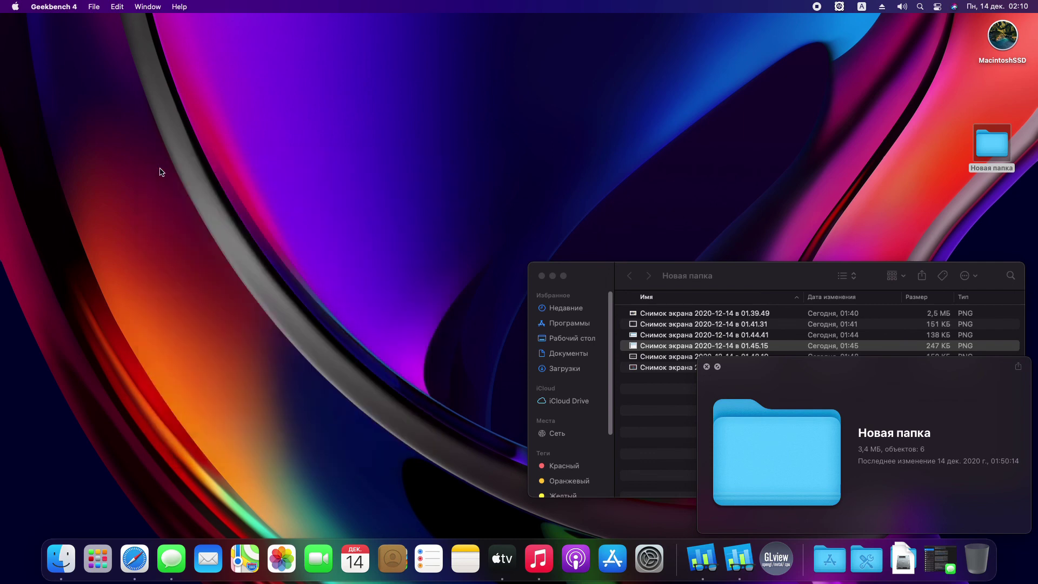
left_click(712, 276)
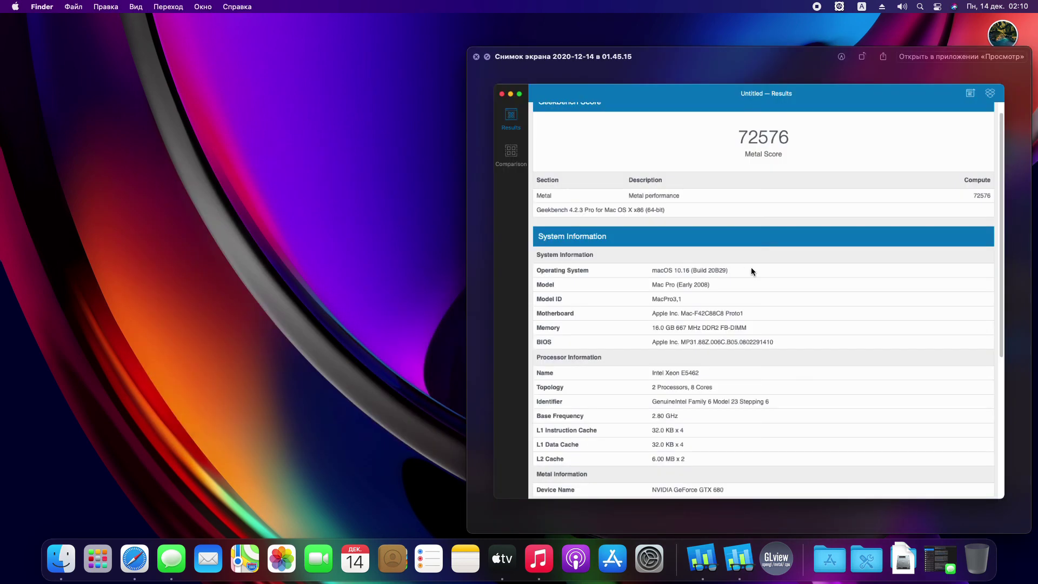